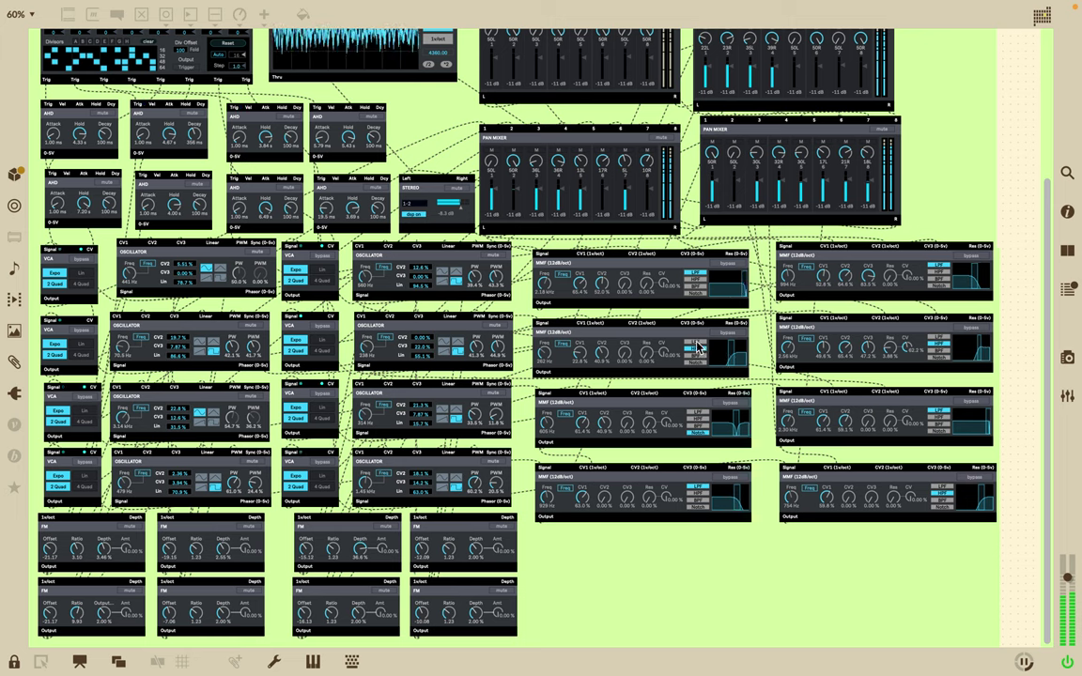
Step: Set the second and third MMF filters of the first filter column to LPF and select the first waveform on the second oscillator column's third oscillator
left_click(698, 411)
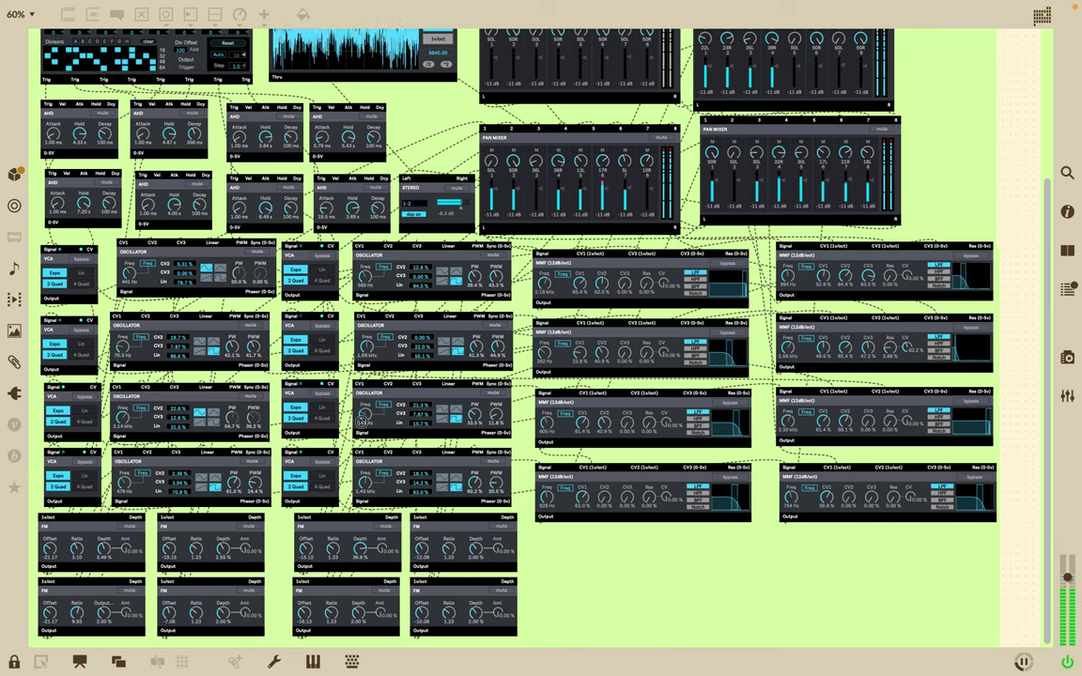
left_click(442, 412)
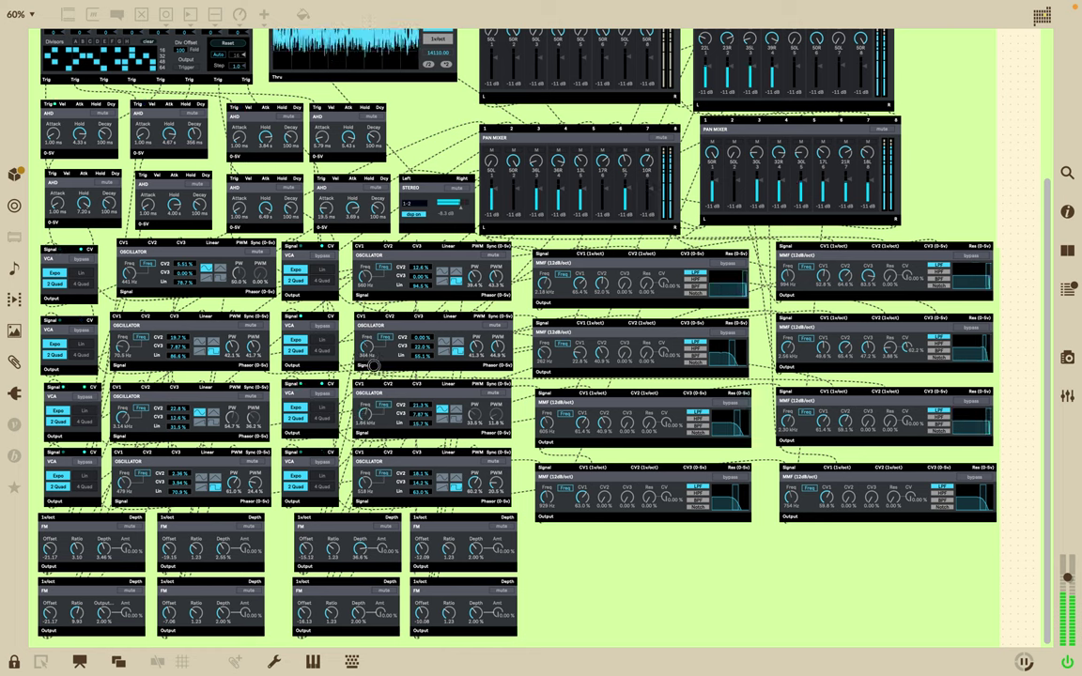
Step: Retune the second column's top oscillator, and set the first column's oscillators from top down to about 1.08, 1.29, 1.21 and 1.45 kHz
left_click_drag(364, 275, 362, 257)
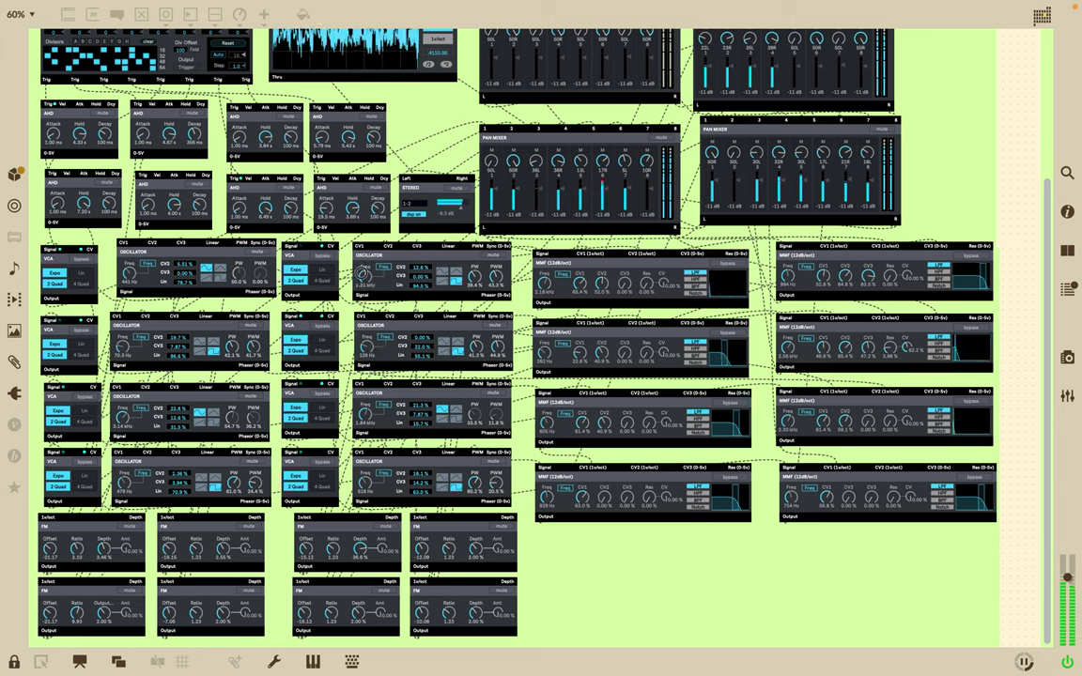
left_click_drag(132, 283, 129, 266)
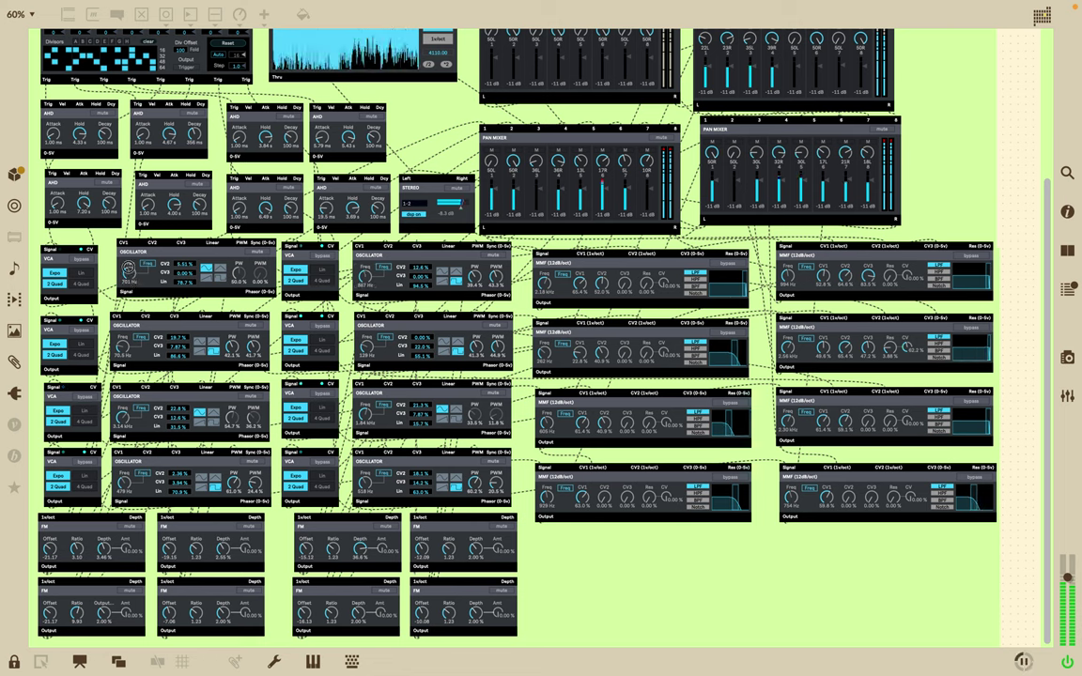
left_click_drag(121, 352, 121, 340)
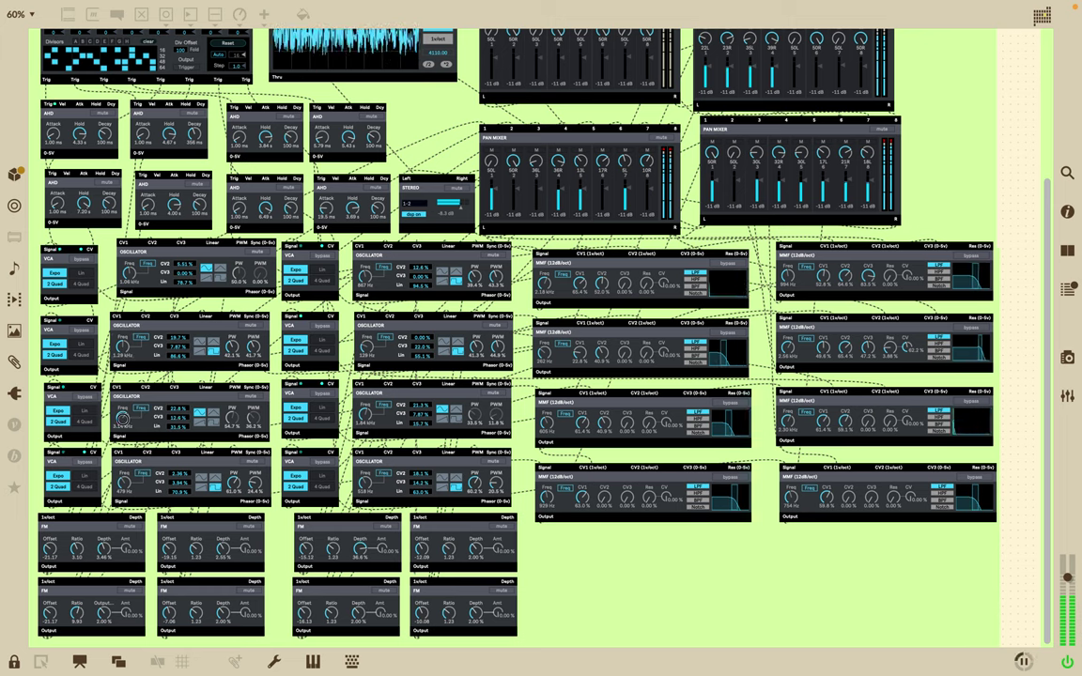
left_click_drag(122, 415, 123, 423)
left_click_drag(122, 486, 122, 473)
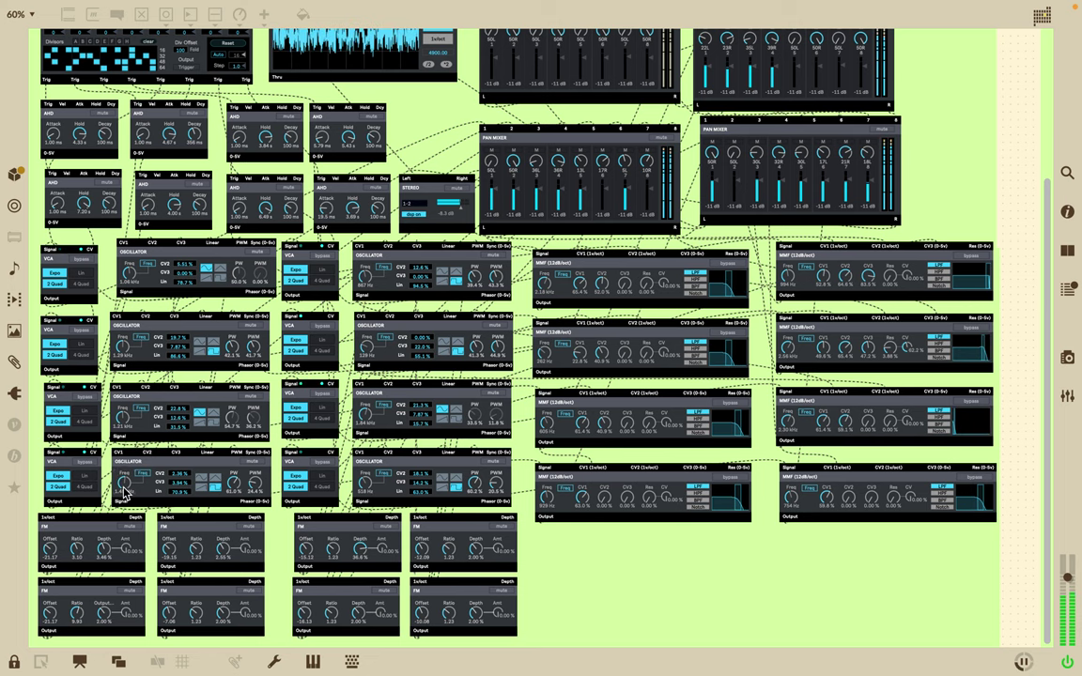
Step: Unlock the patch and move the second column's upper Pan Mixer slightly up to align with the mixer beside it
scroll(251, 235, "up", 1)
scroll(251, 235, "up", 5)
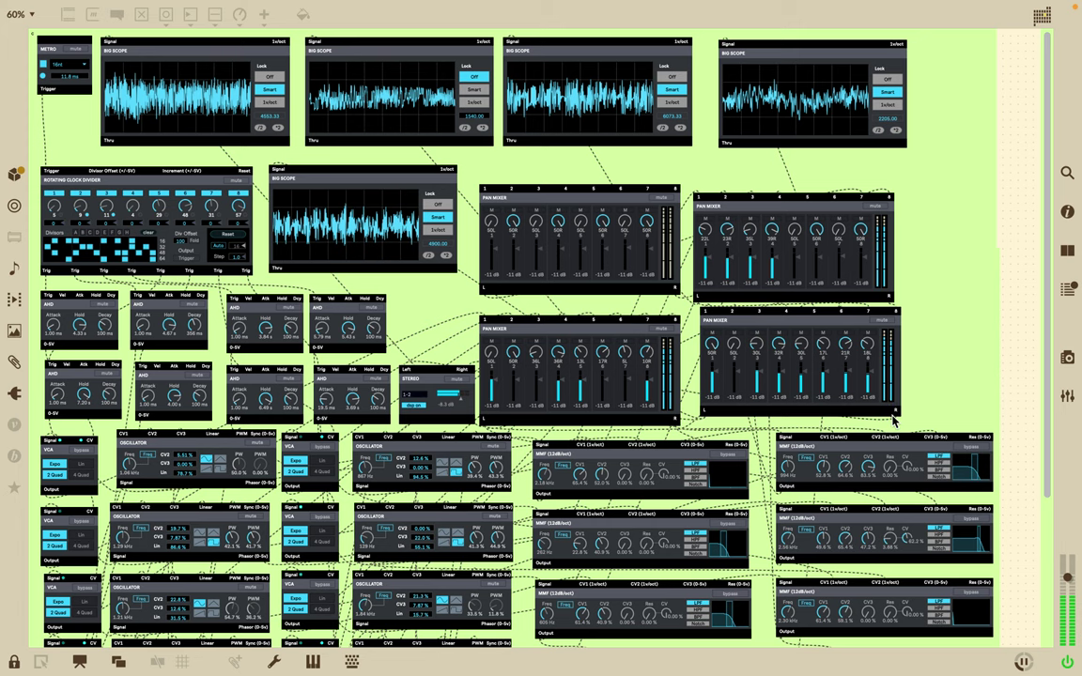
scroll(873, 376, "down", 5)
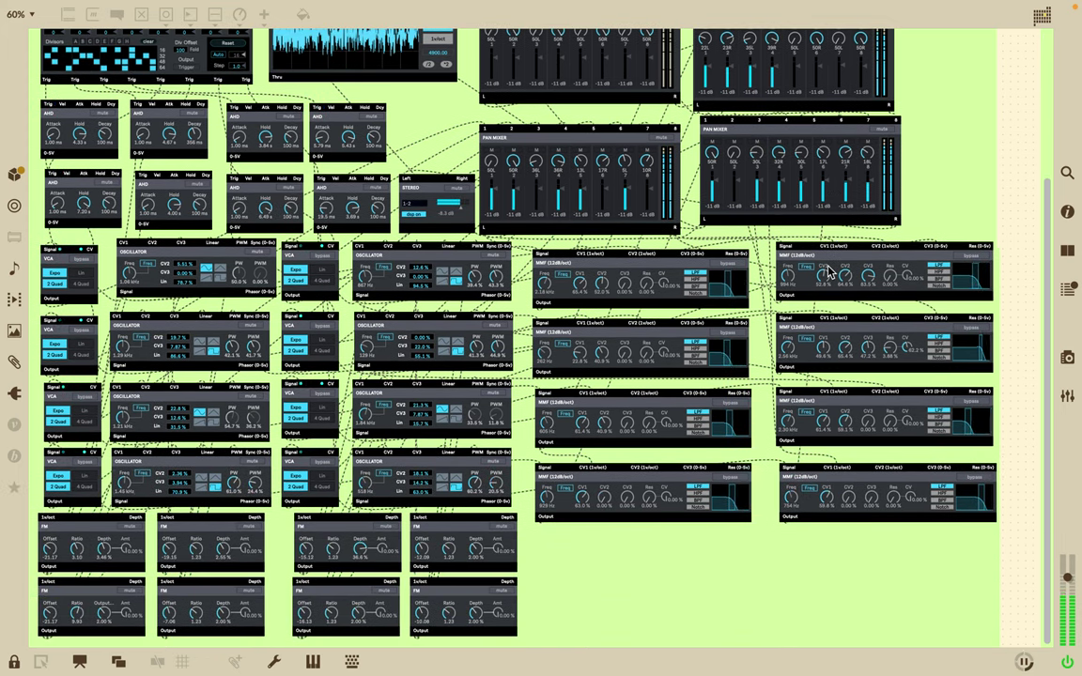
scroll(829, 272, "up", 4)
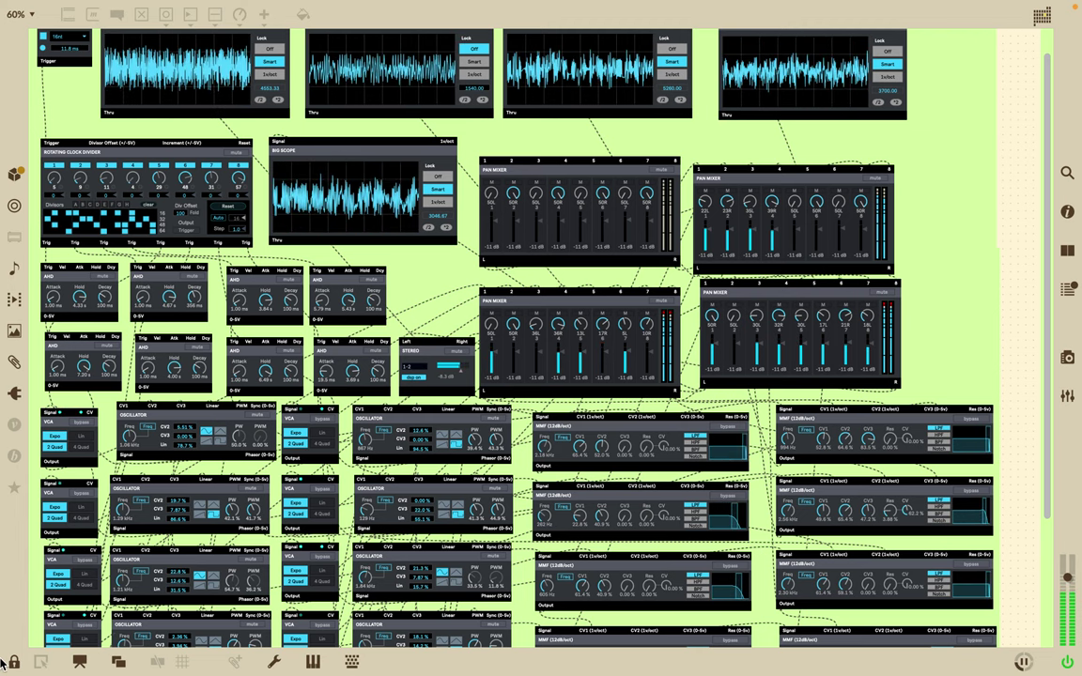
key("super+e")
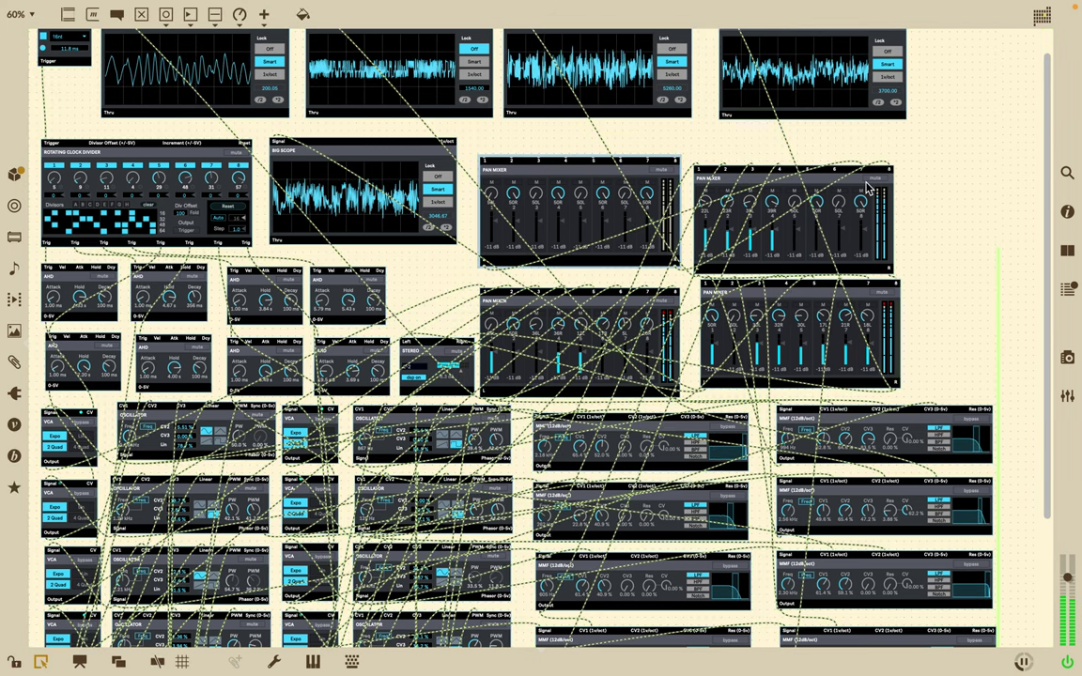
scroll(879, 179, "down", 1)
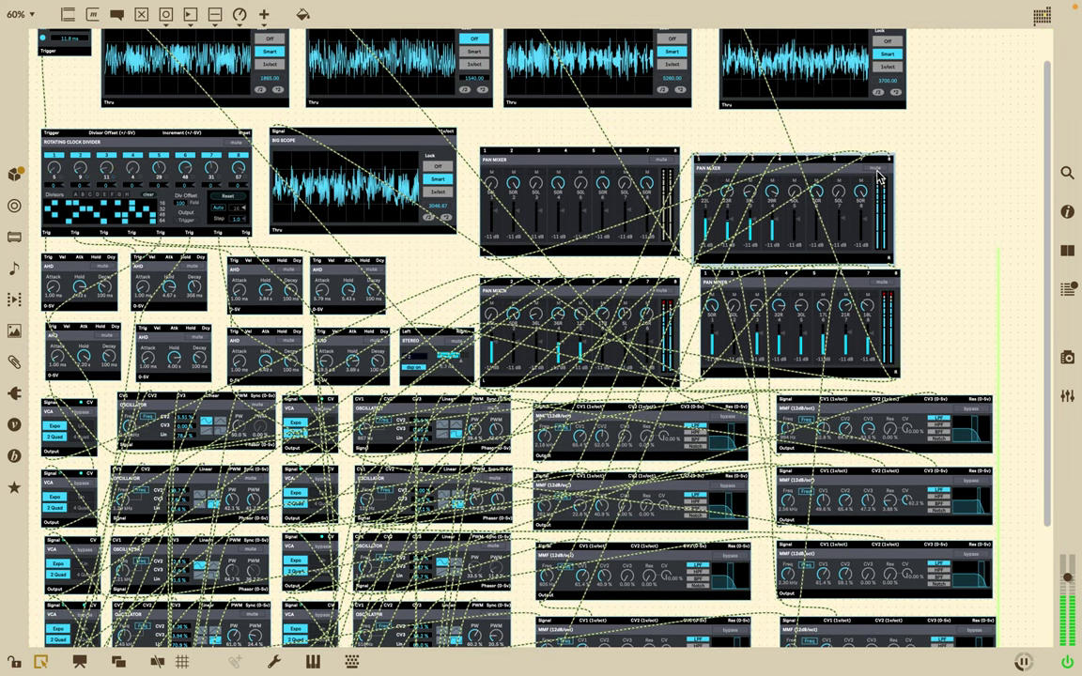
mouse_move(877, 165)
left_mouse_down()
mouse_move(898, 148)
mouse_move(876, 158)
left_mouse_up()
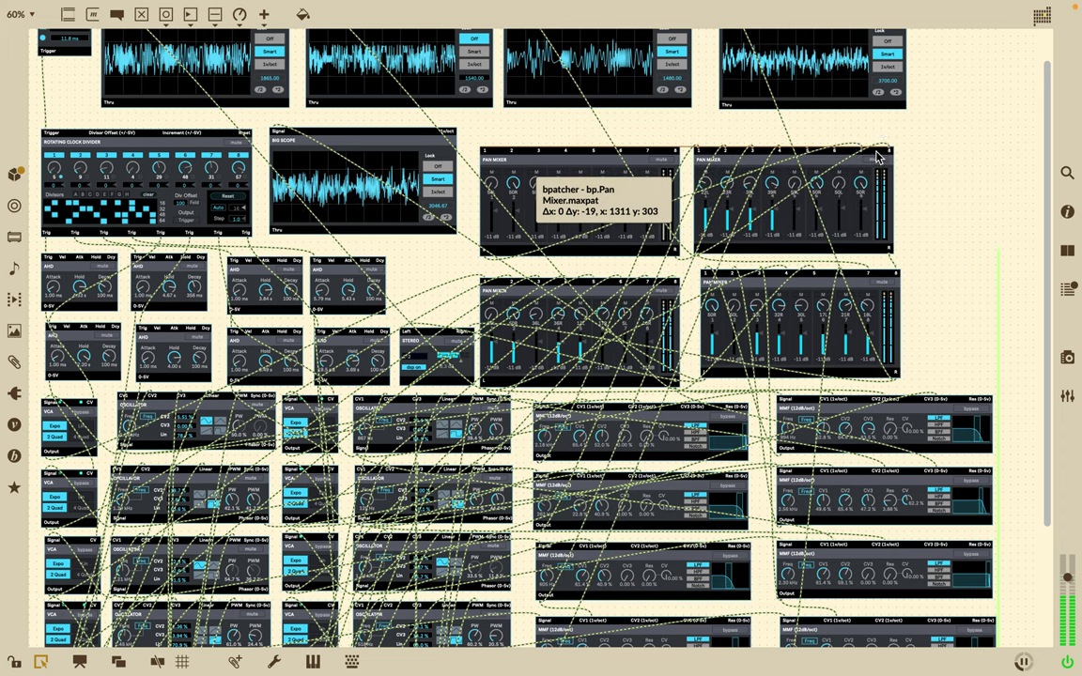
Step: Duplicate the fourth Big Scope of the top row and place the copy beyond it at the end of the row
scroll(811, 128, "up", 2)
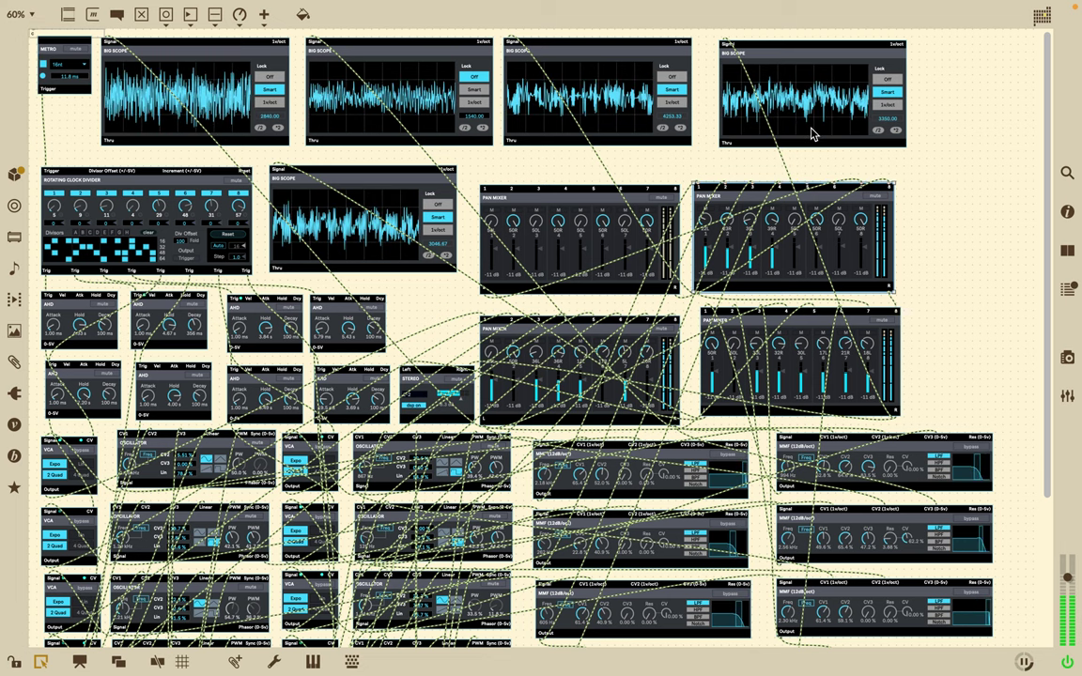
left_click(839, 148)
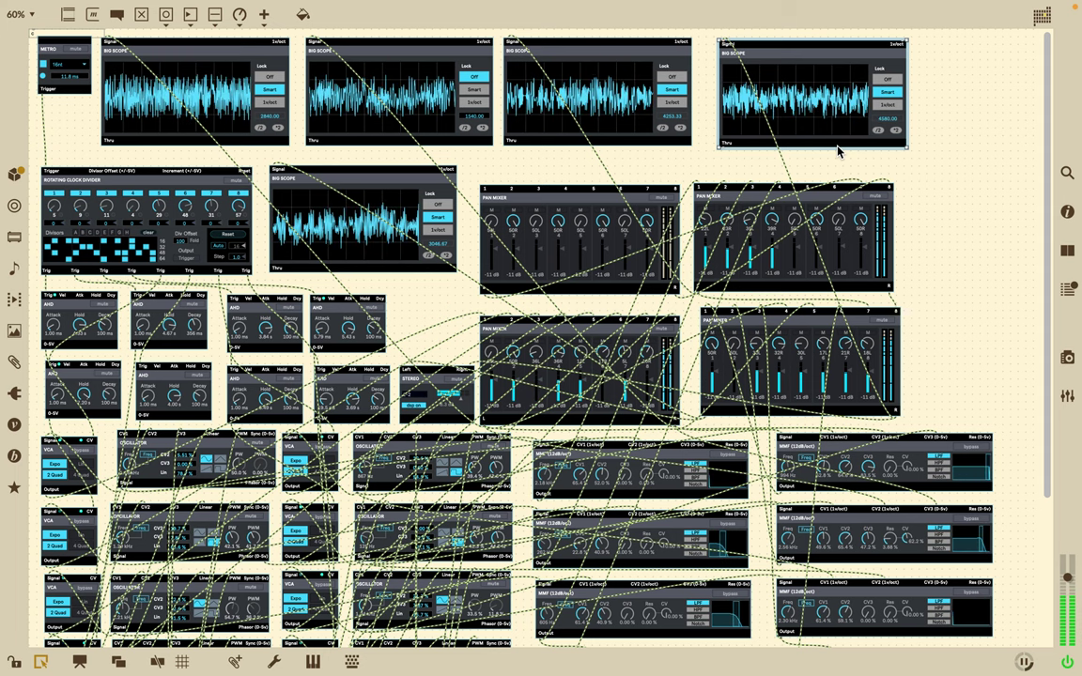
key("ctrl+d")
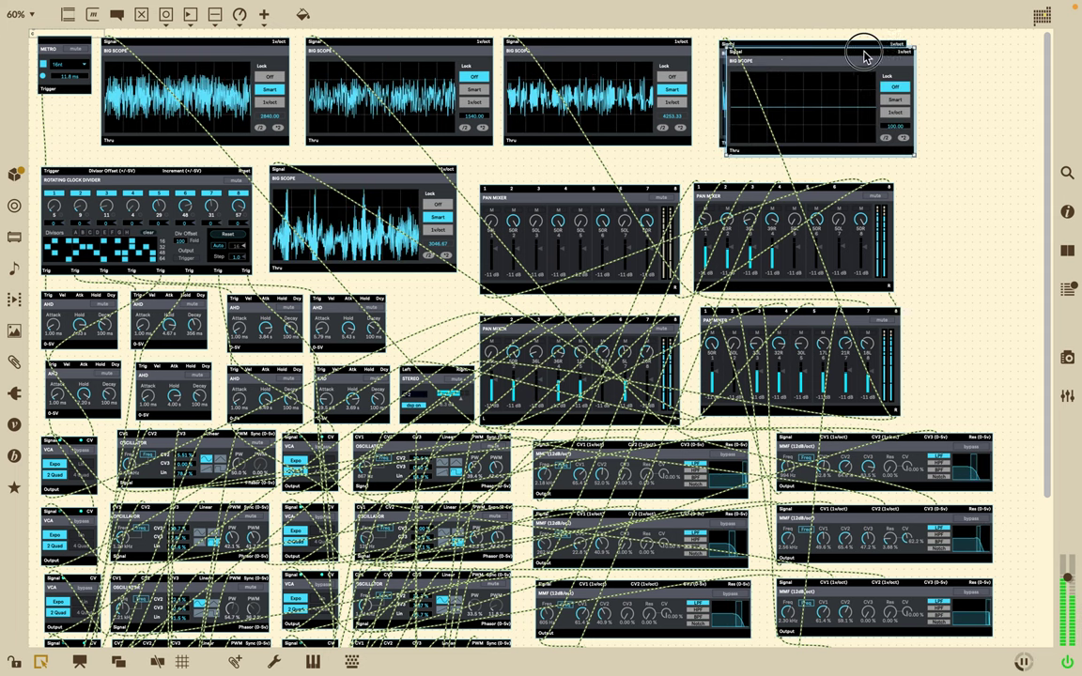
left_click_drag(862, 41, 1035, 67)
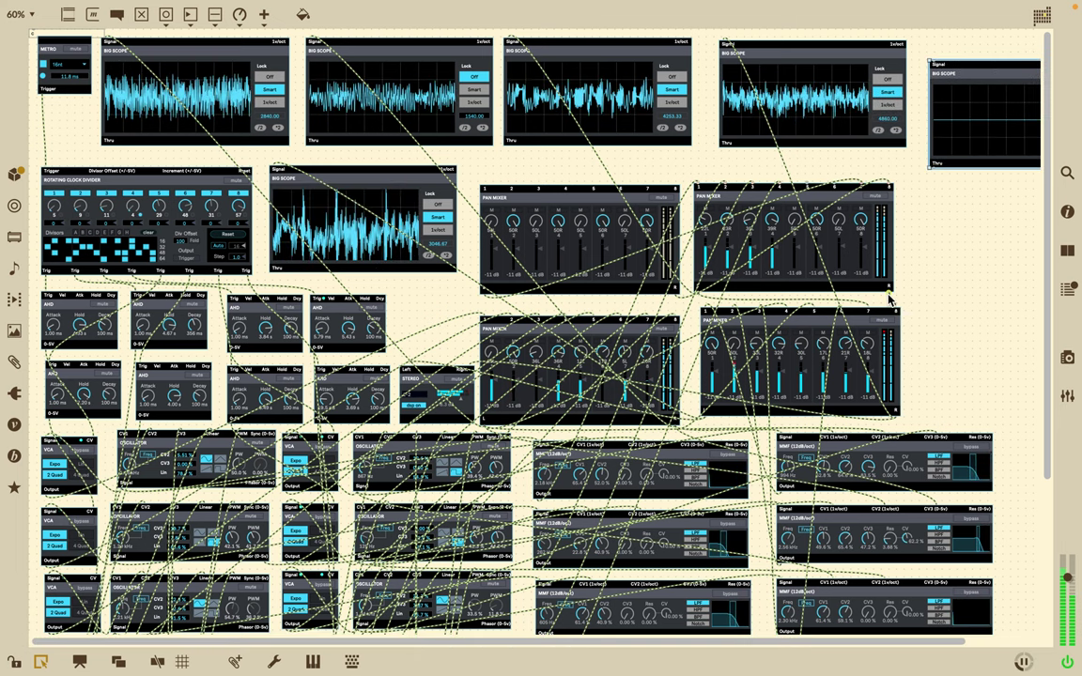
Step: Connect the R output of the second column's upper Pan Mixer to the new scope's Signal input and align that scope with its row
left_click_drag(889, 295, 927, 63)
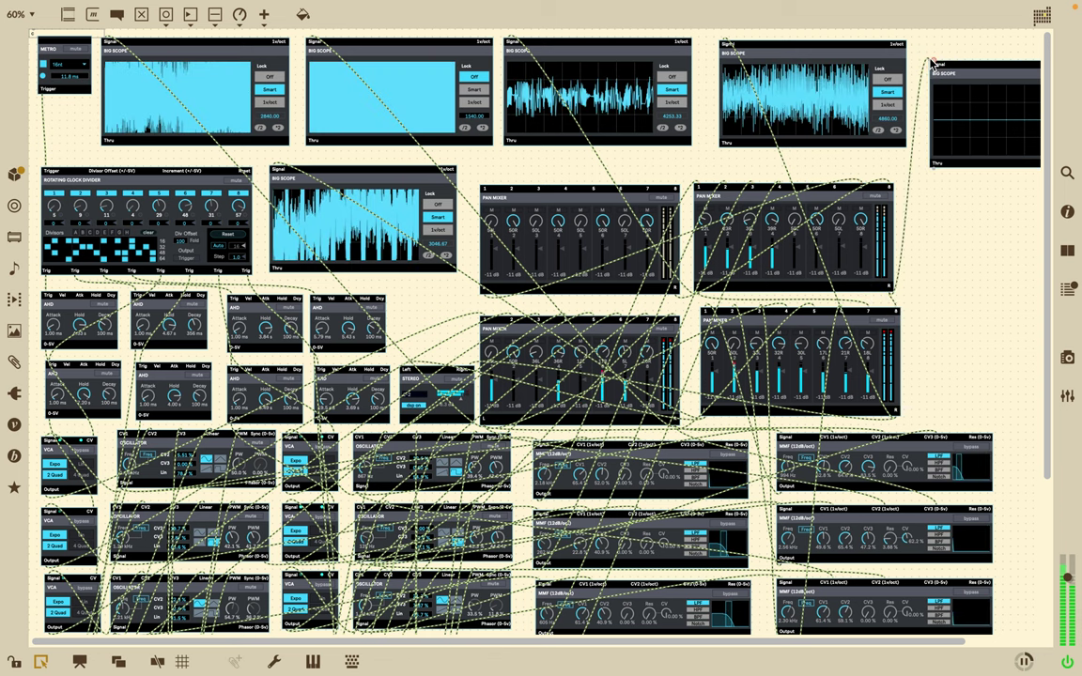
left_click(974, 63)
left_click_drag(974, 62, 975, 43)
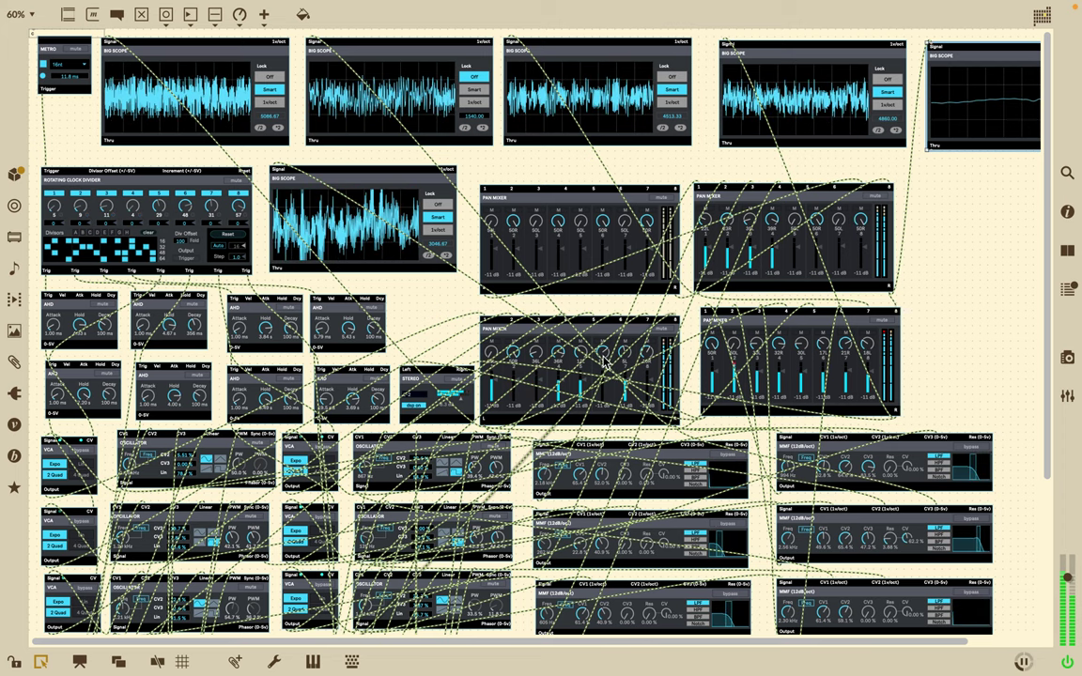
Step: Connect the second filter column's third MMF output to CV2 of the first column's bottom MMF and set that CV2 amount to about 25%
scroll(603, 360, "down", 3)
scroll(604, 361, "right", 2)
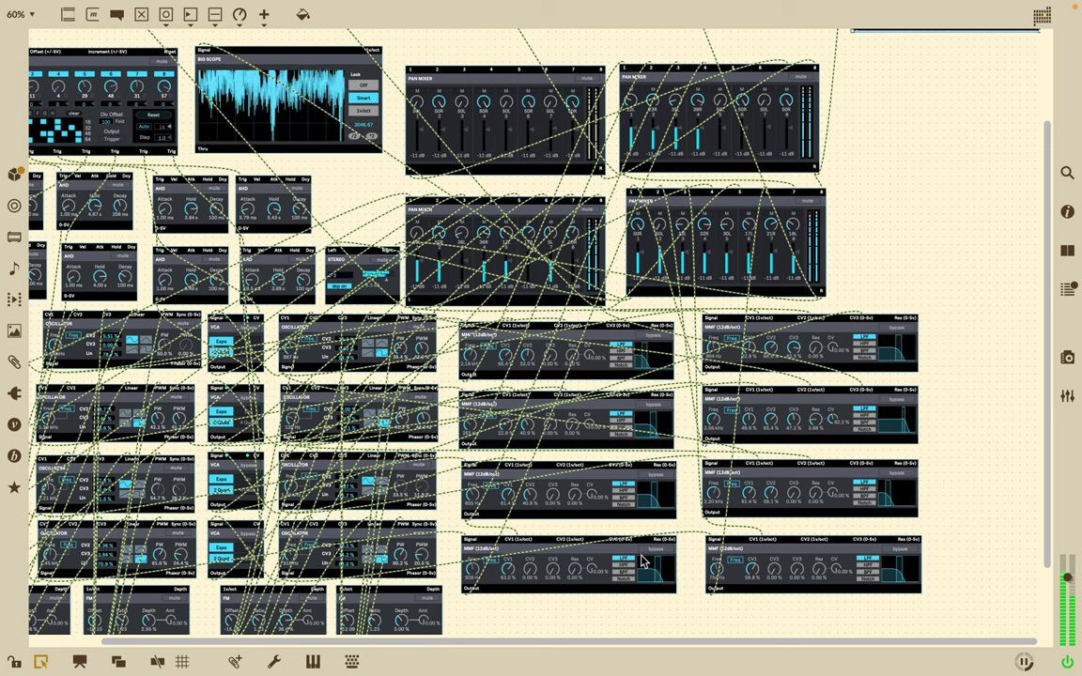
left_click_drag(709, 523, 568, 534)
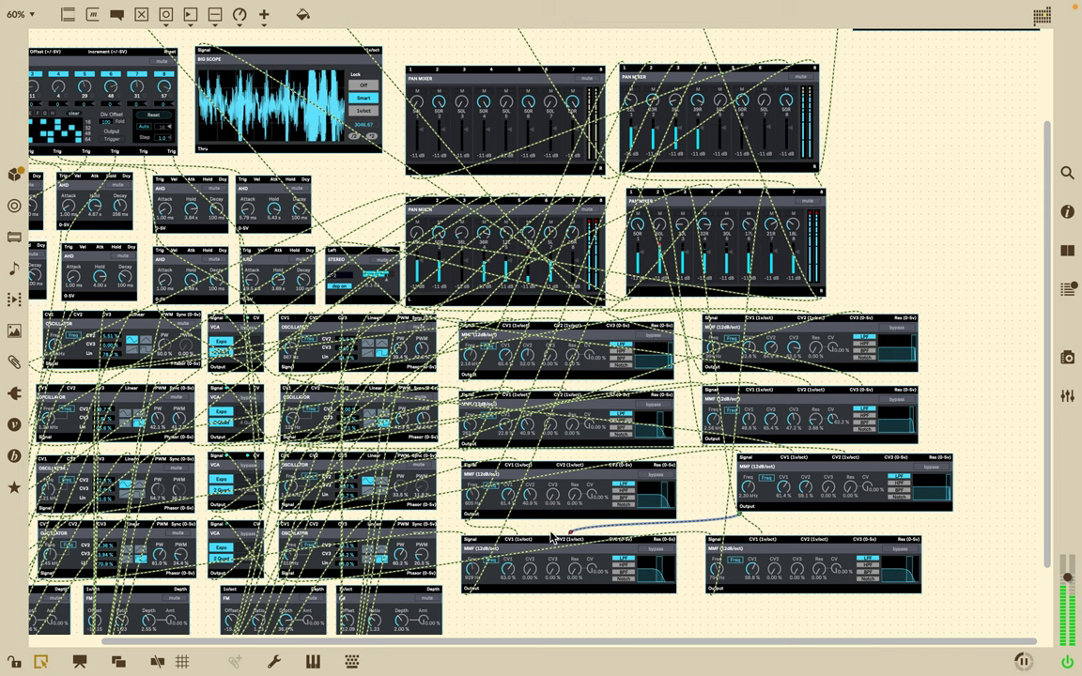
left_click_drag(531, 570, 528, 544)
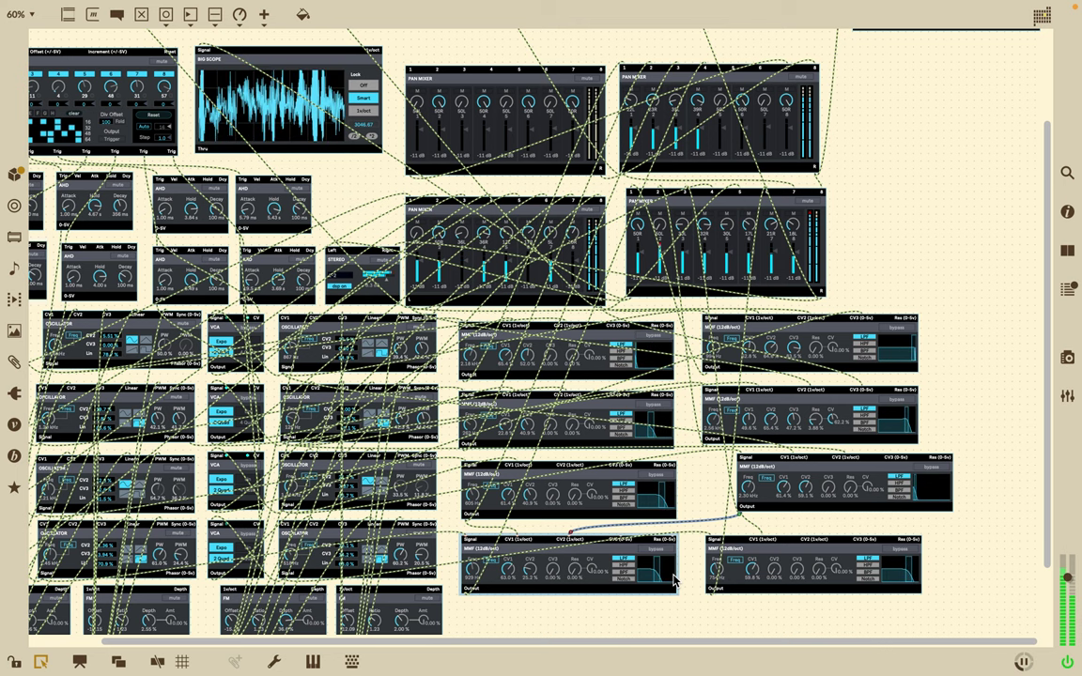
Step: Realign the second filter column's third MMF and patch the column's top MMF output into its CV3, with the CV3 amount at about 31%
left_click(819, 467)
left_click_drag(819, 466, 787, 470)
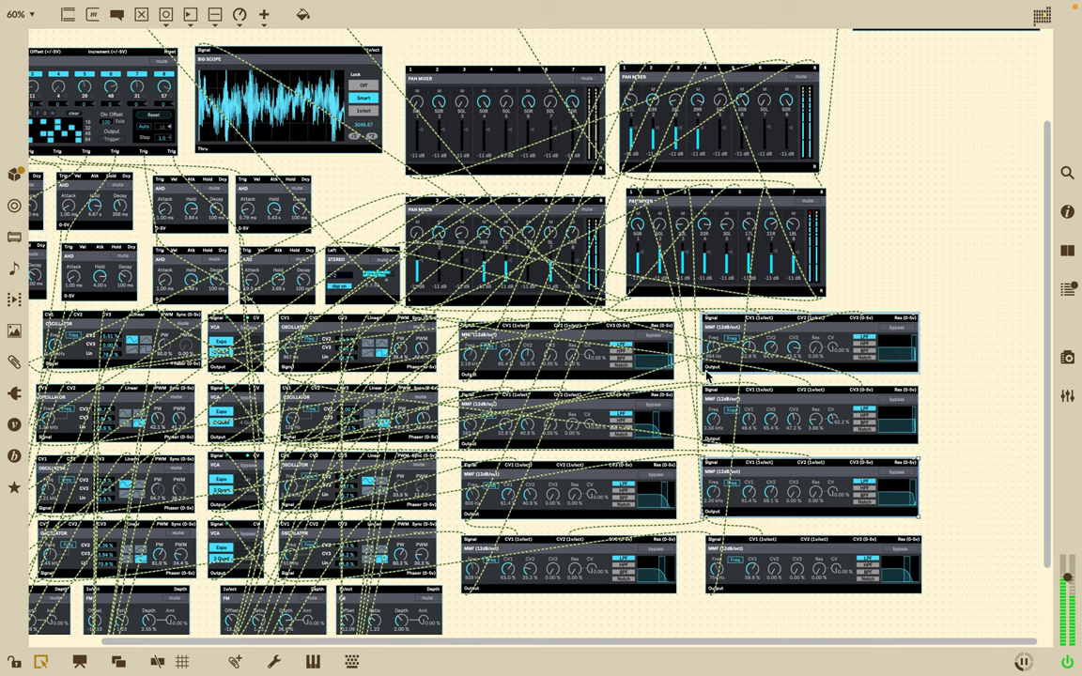
left_click(780, 388)
left_click(859, 461)
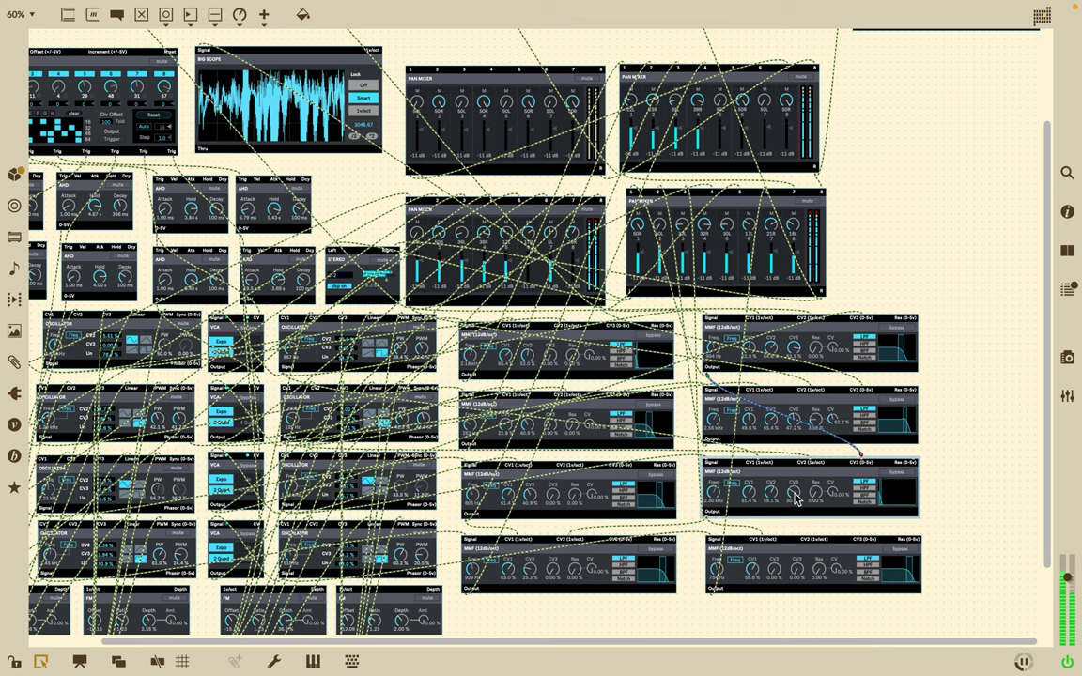
left_click(467, 591)
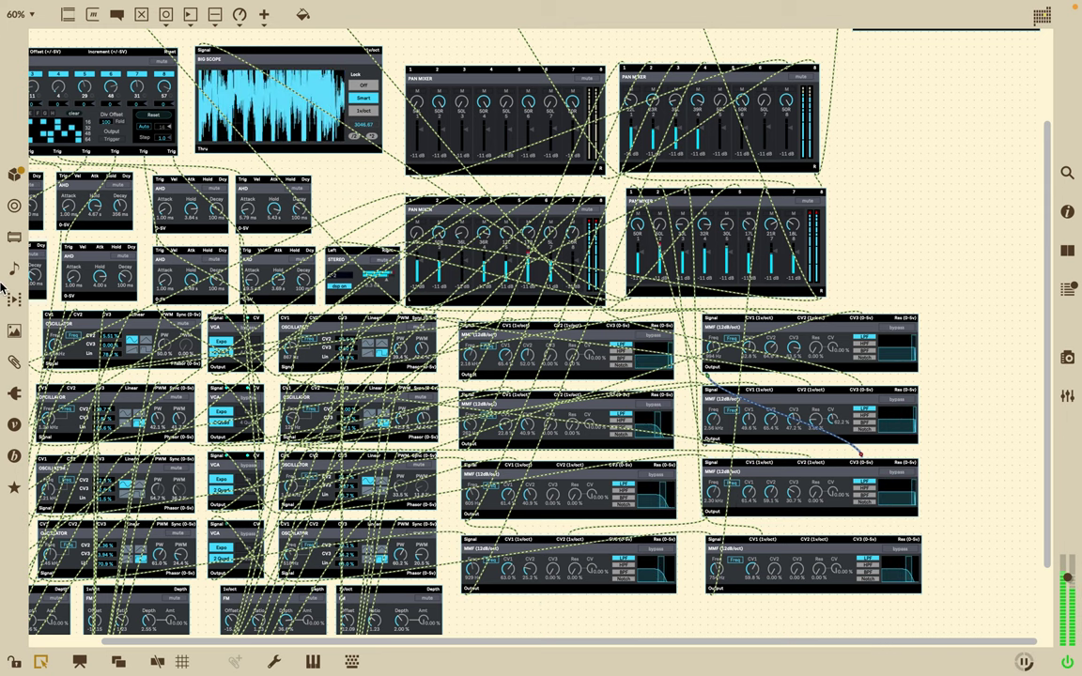
Step: Set Lock to Off on the first, third and fourth Big Scopes of the top row and on the lower Big Scope
scroll(100, 326, "left", 3)
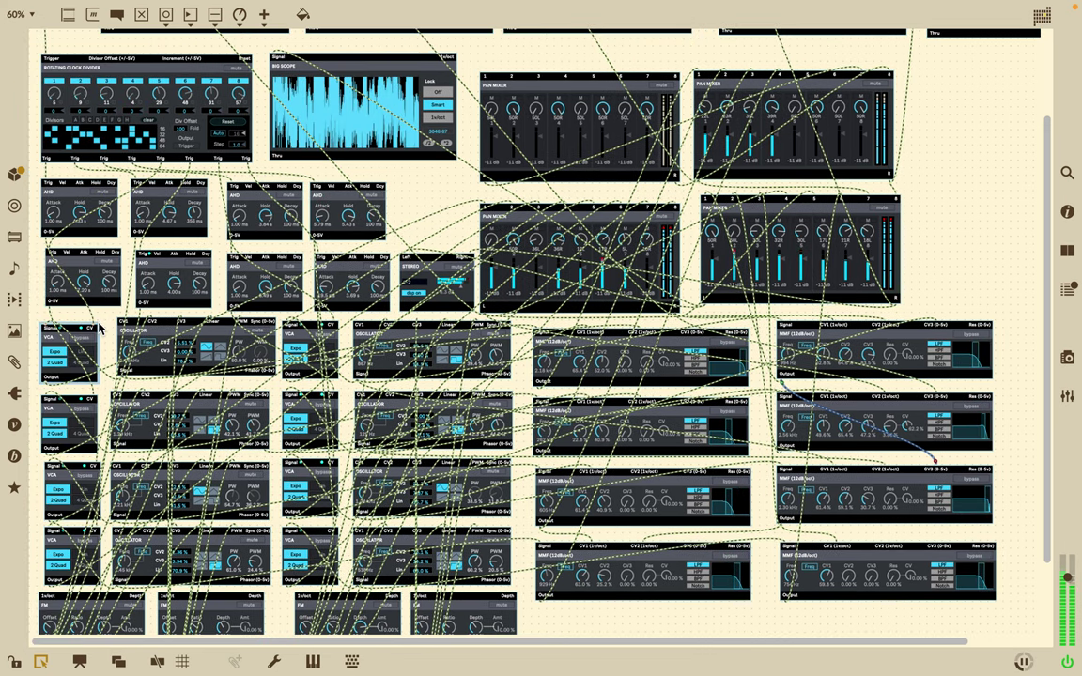
scroll(100, 325, "down", 1)
scroll(101, 326, "down", 4)
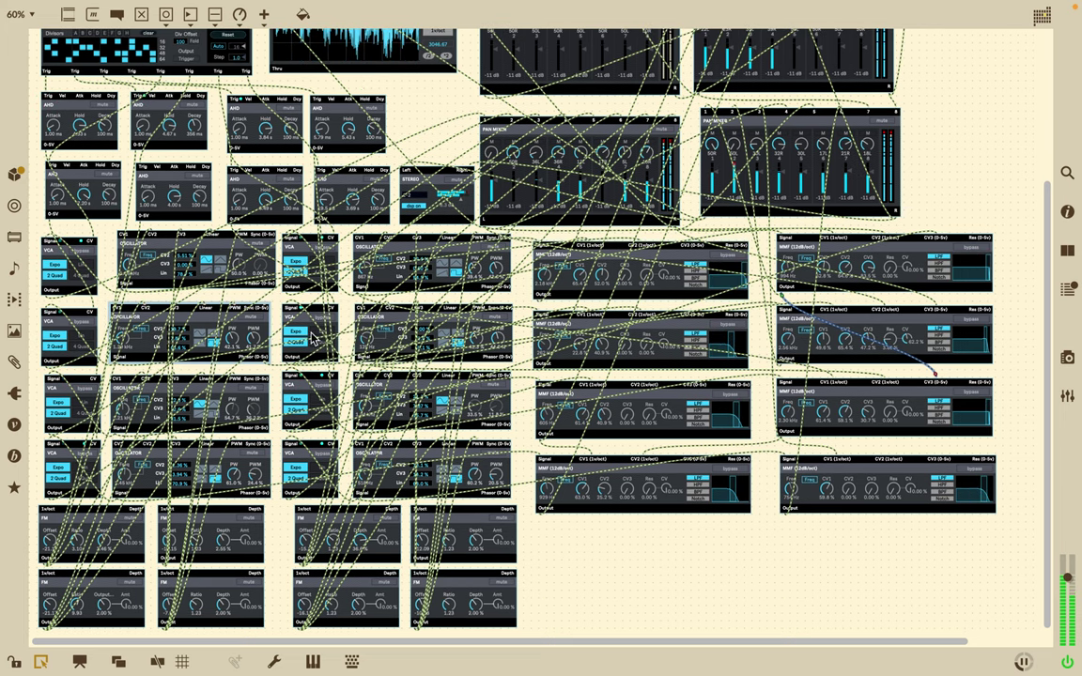
scroll(158, 367, "up", 6)
scroll(162, 369, "up", 4)
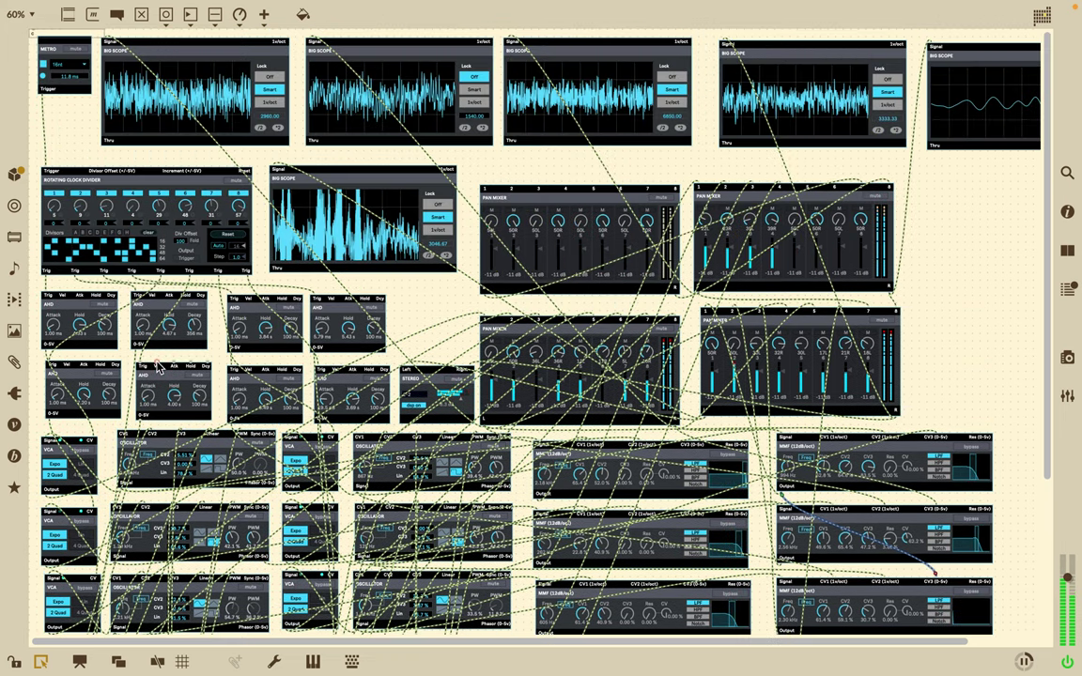
left_click(271, 80)
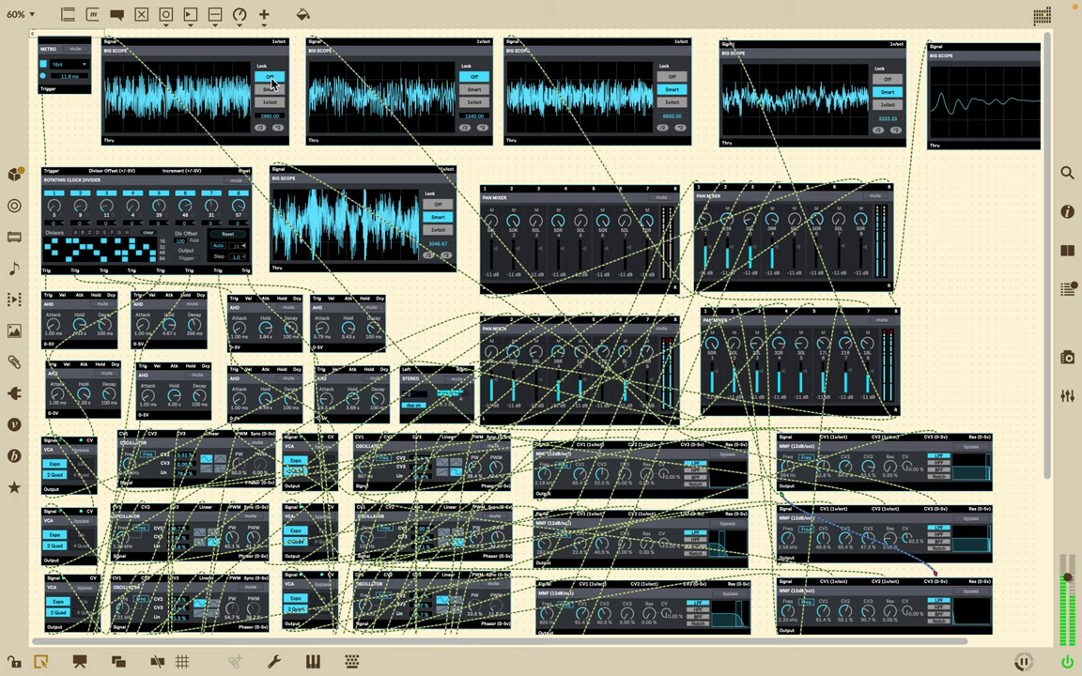
left_click(890, 80)
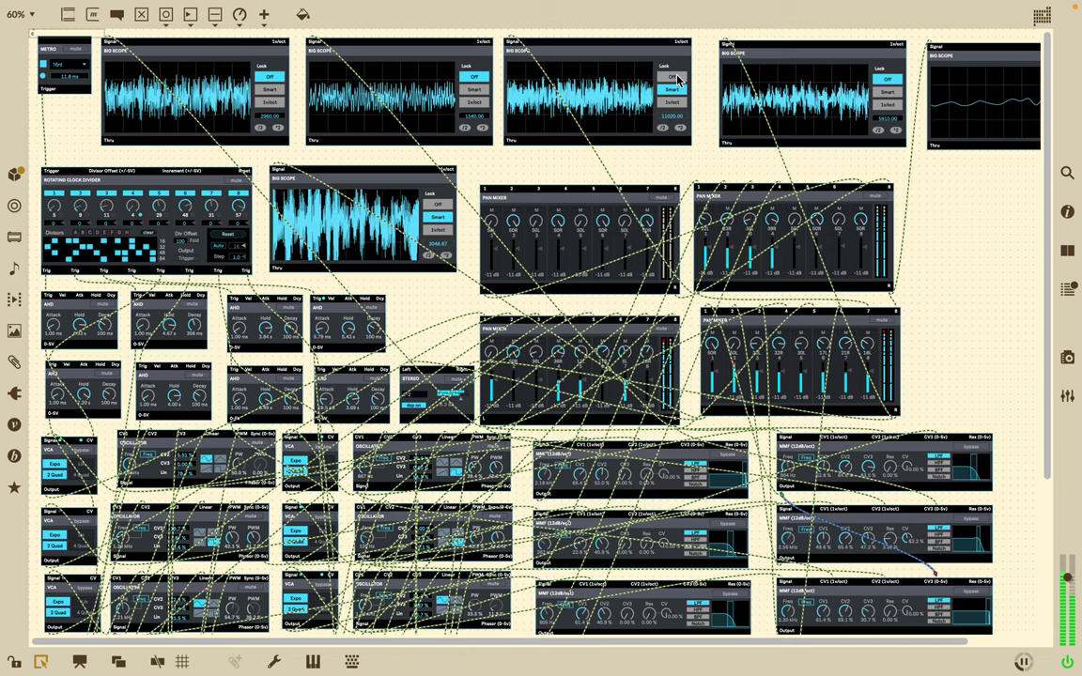
scroll(942, 105, "right", 3)
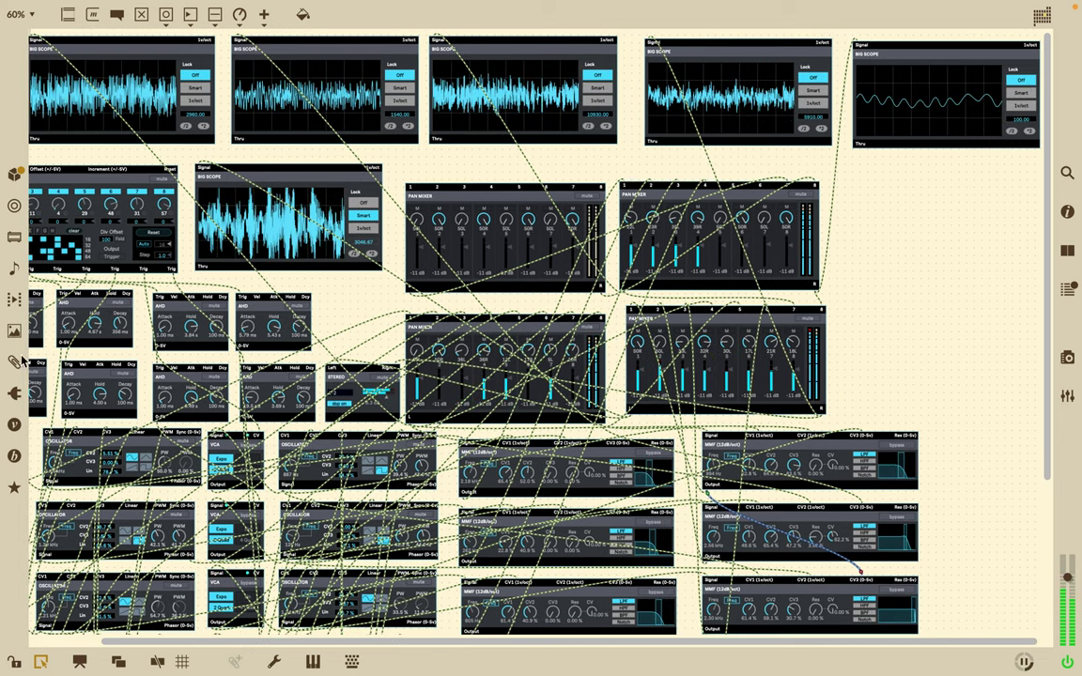
left_click(363, 203)
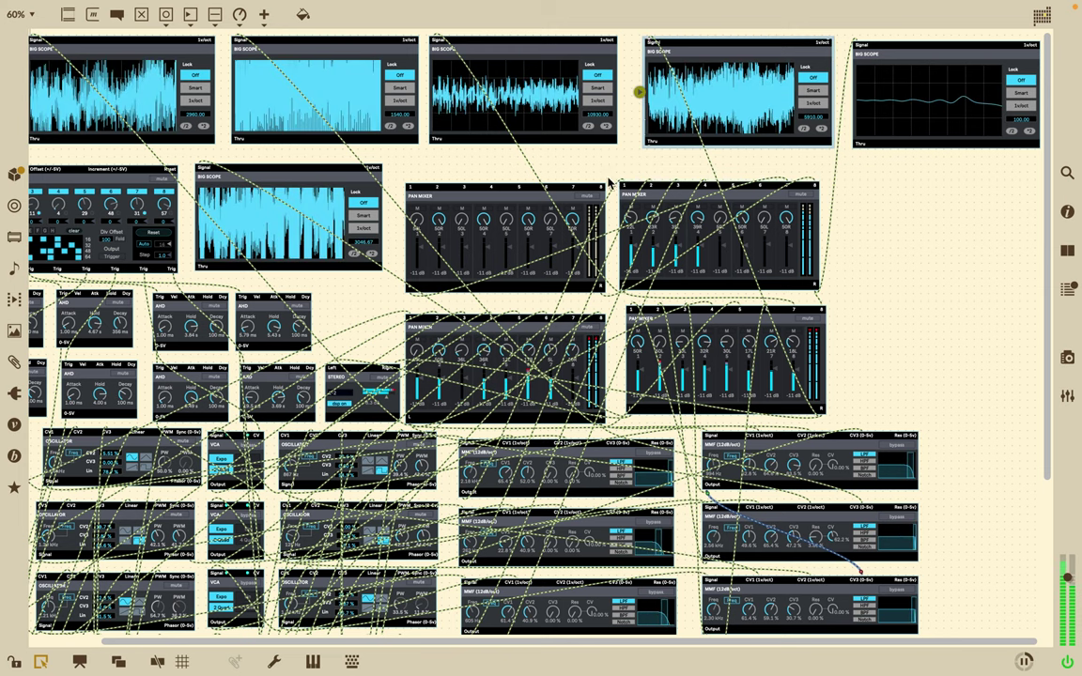
Step: Save the edited patch under its existing file name
scroll(457, 196, "left", 2)
scroll(456, 197, "down", 1)
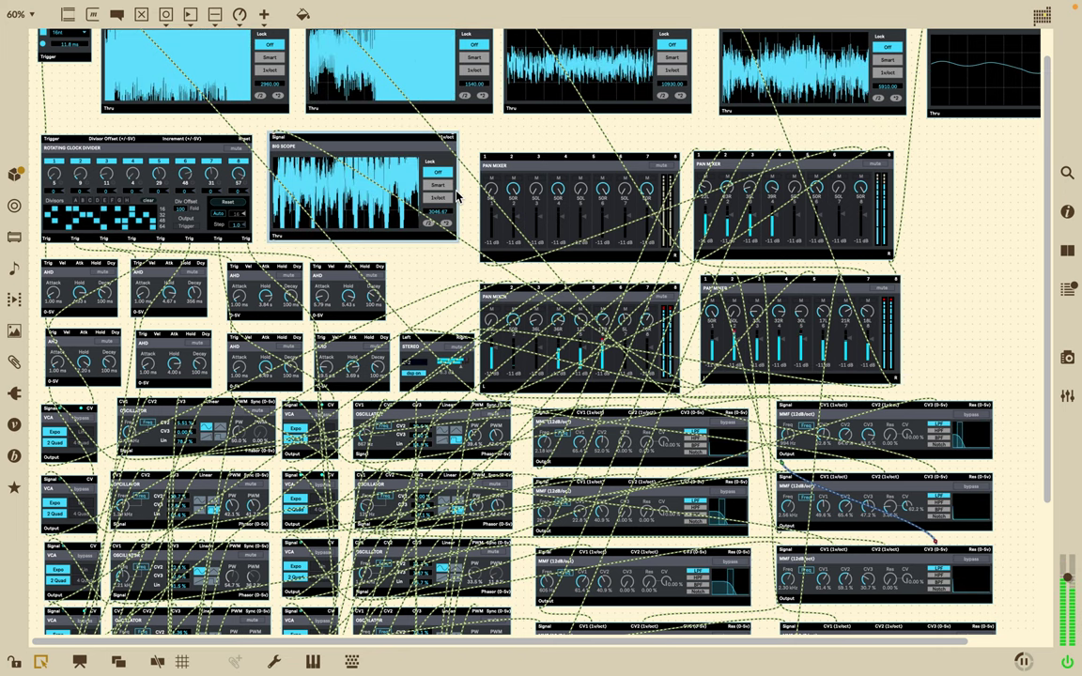
scroll(457, 196, "up", 1)
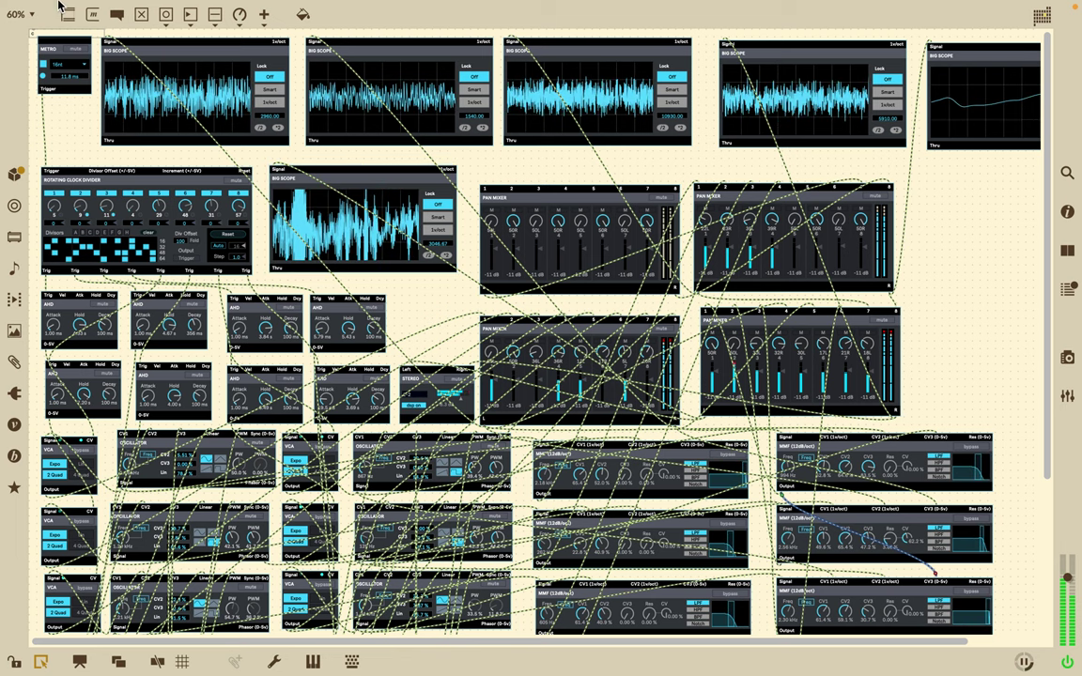
left_click(99, 14)
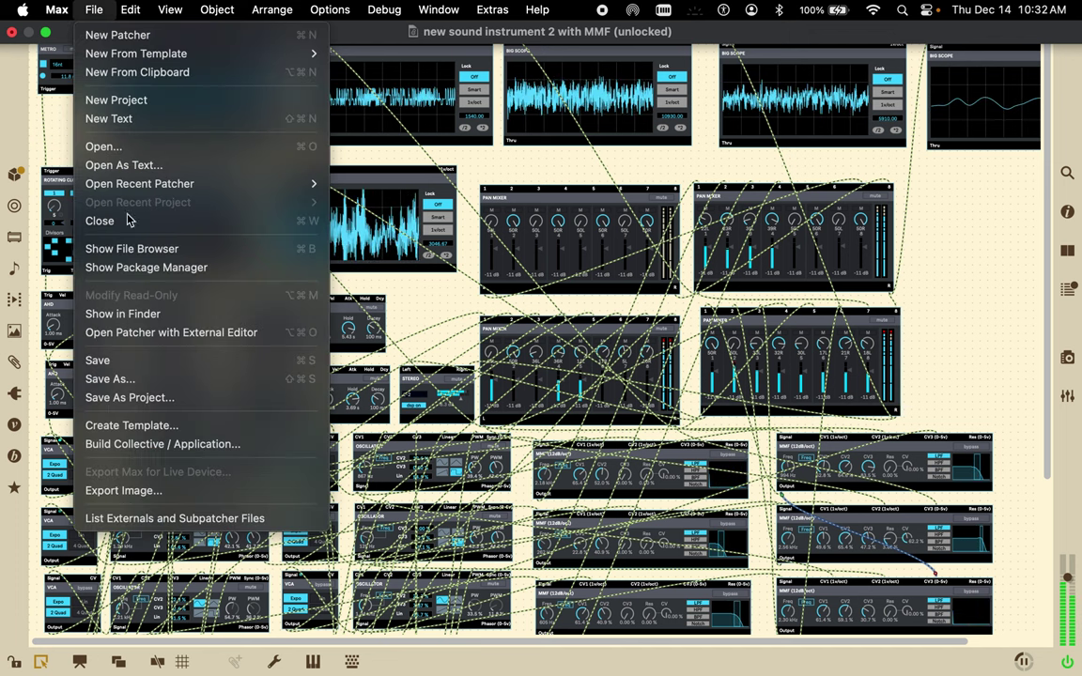
left_click(114, 361)
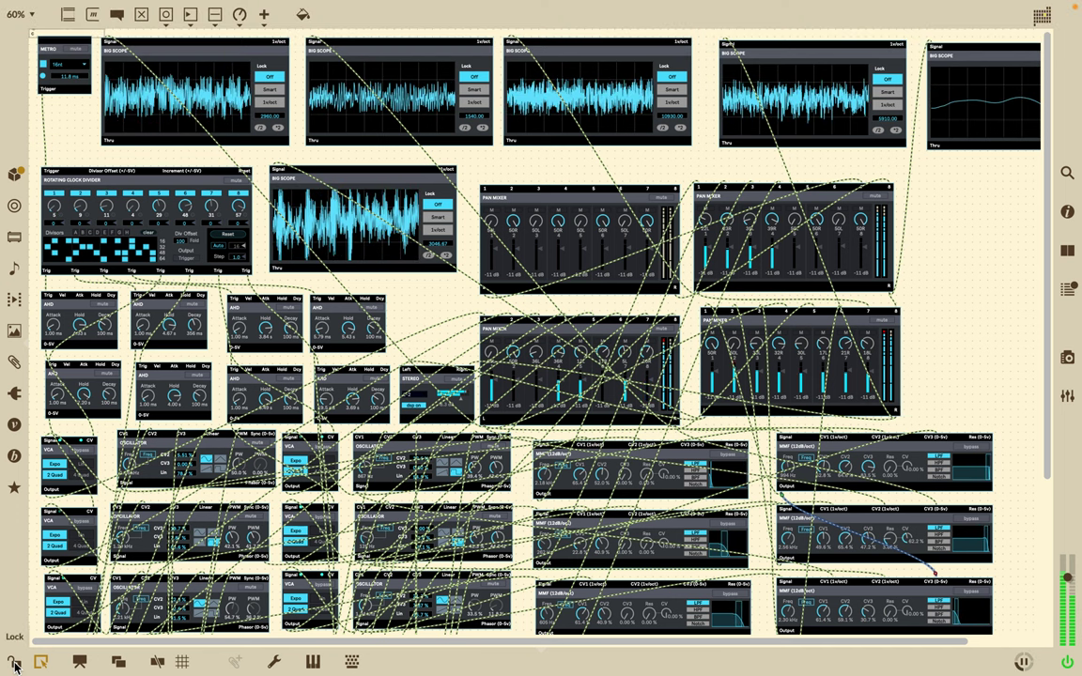
Step: Lock the patch and save it again in its locked state
left_click(14, 664)
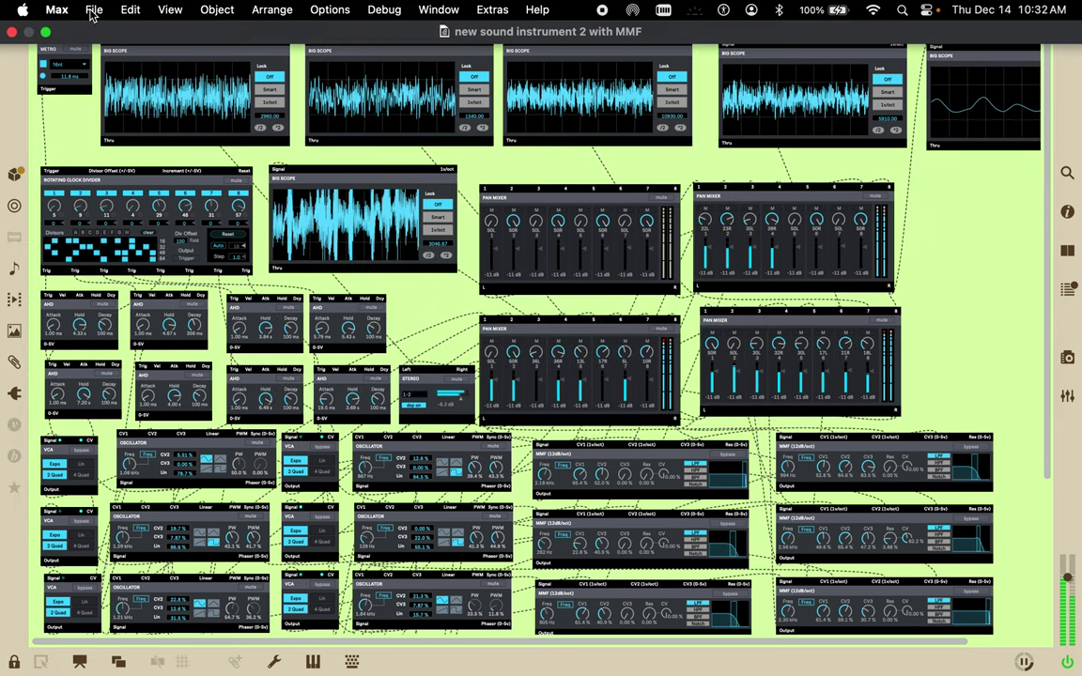
left_click(93, 10)
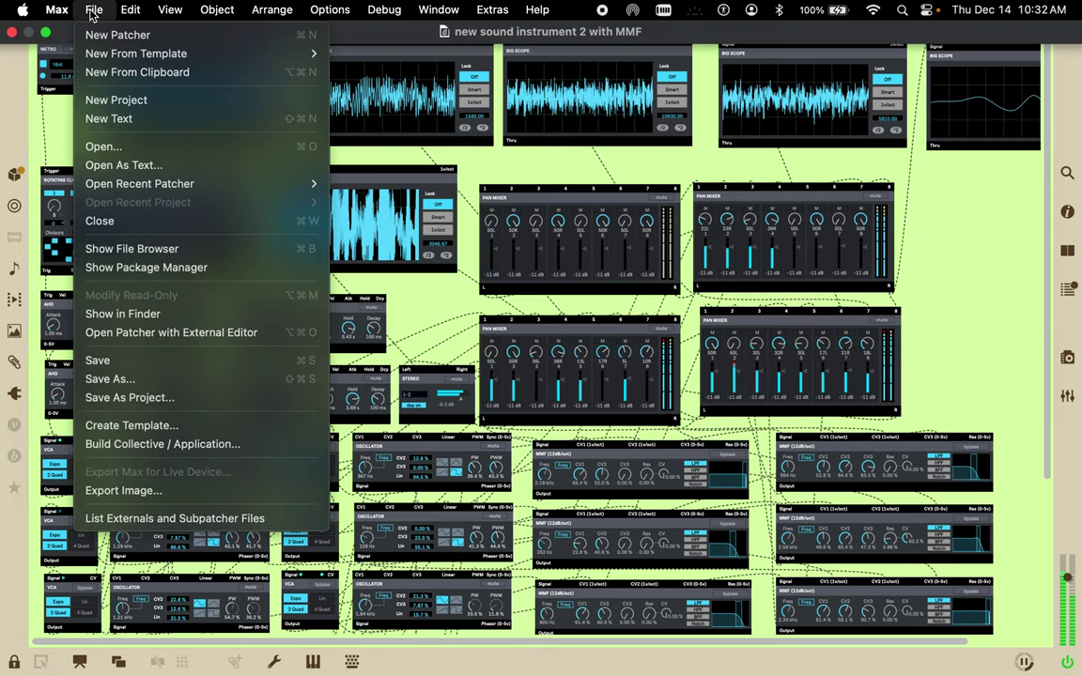
left_click(105, 364)
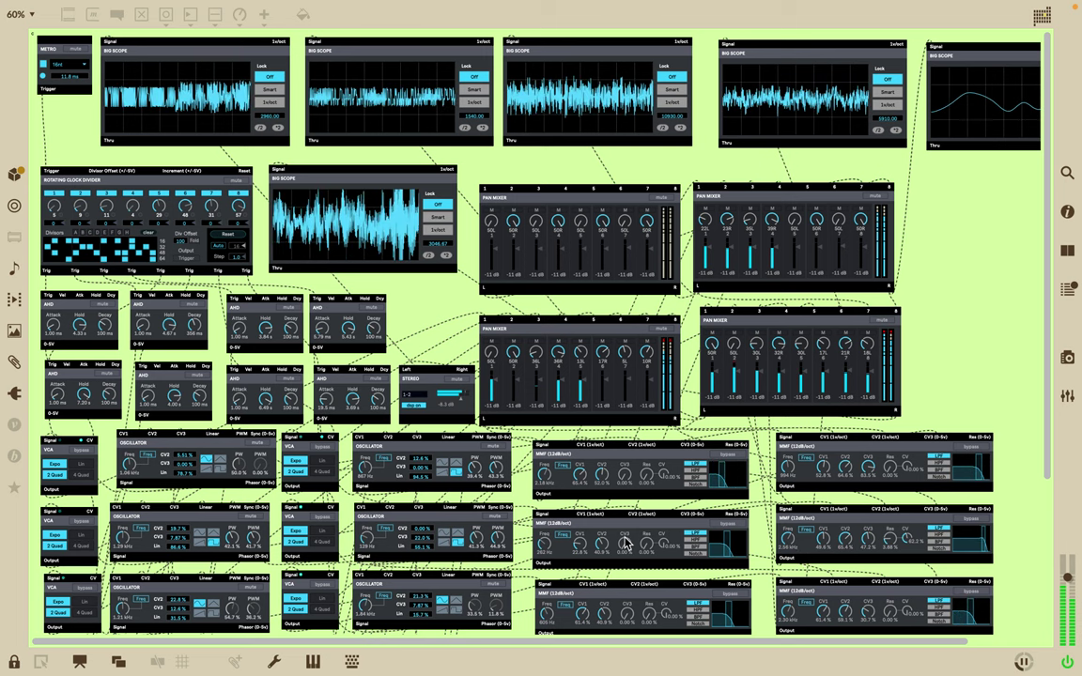
scroll(625, 543, "down", 5)
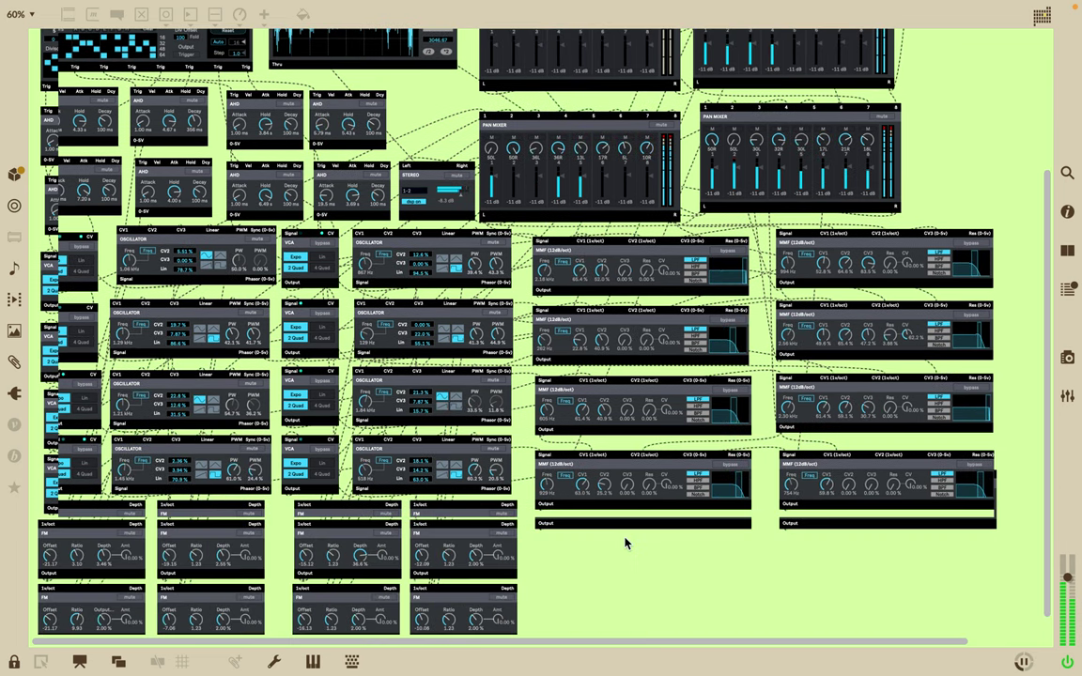